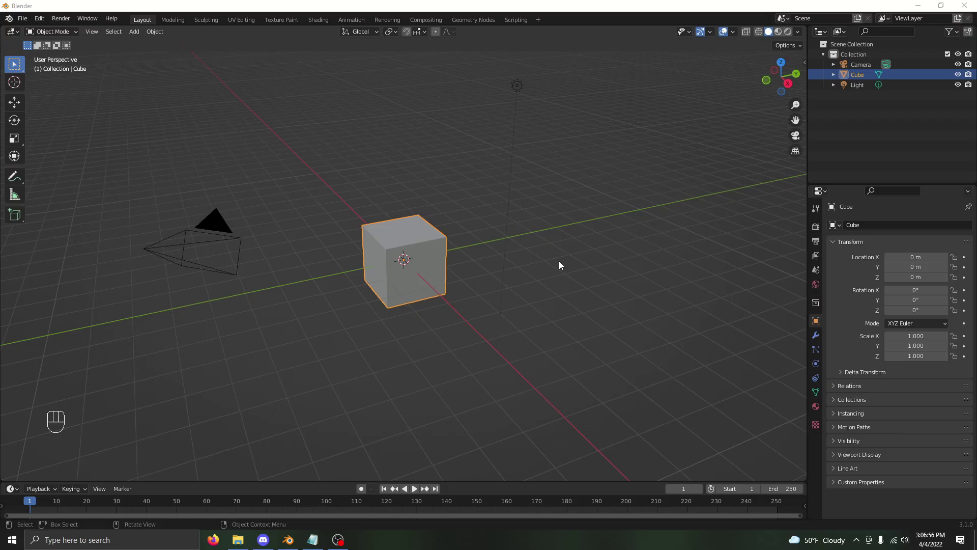
- Keyframe the camera's rotation (X 63.6°, Y 0°, Z 46.7°) at frame 1, then view through the camera
left_click(850, 64)
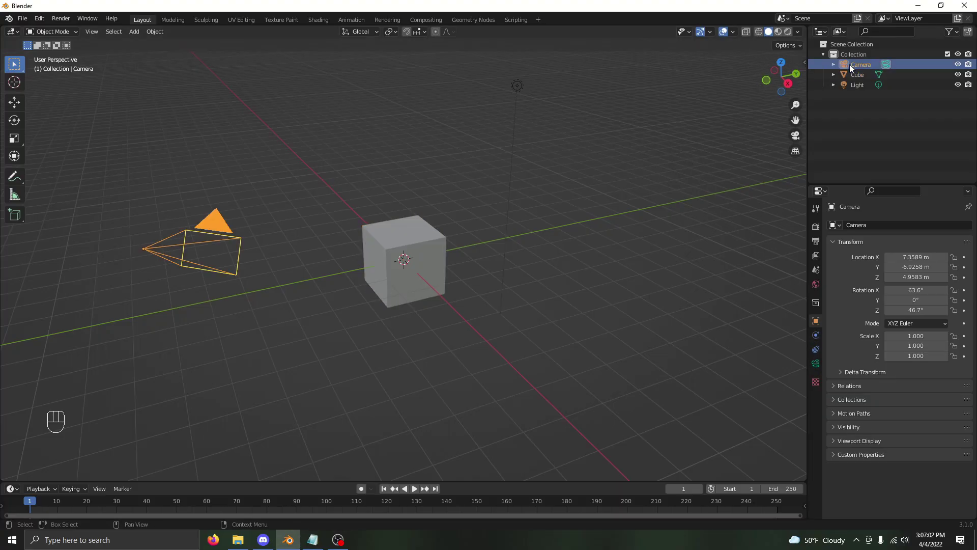
left_click_drag(804, 62, 614, 66)
right_click(658, 137)
left_click(657, 138)
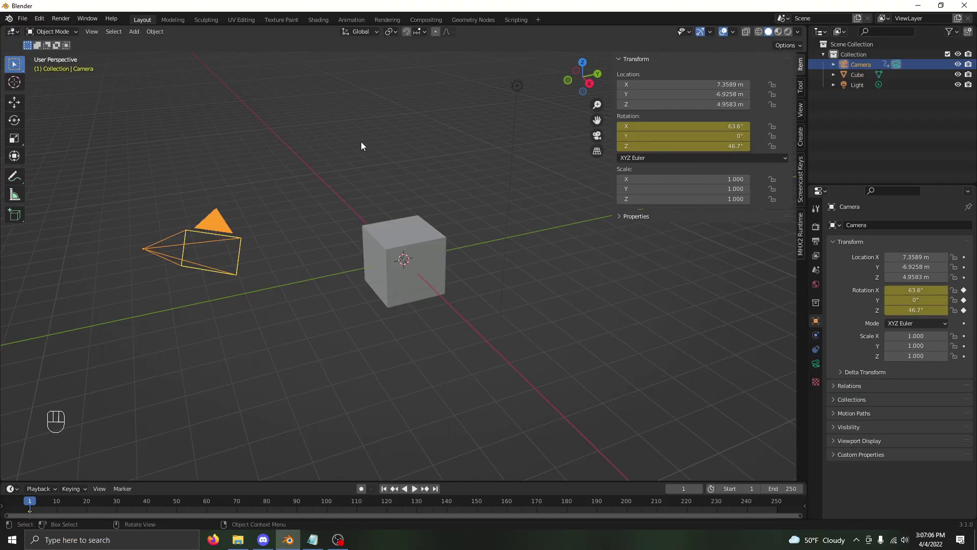
key("KP_0")
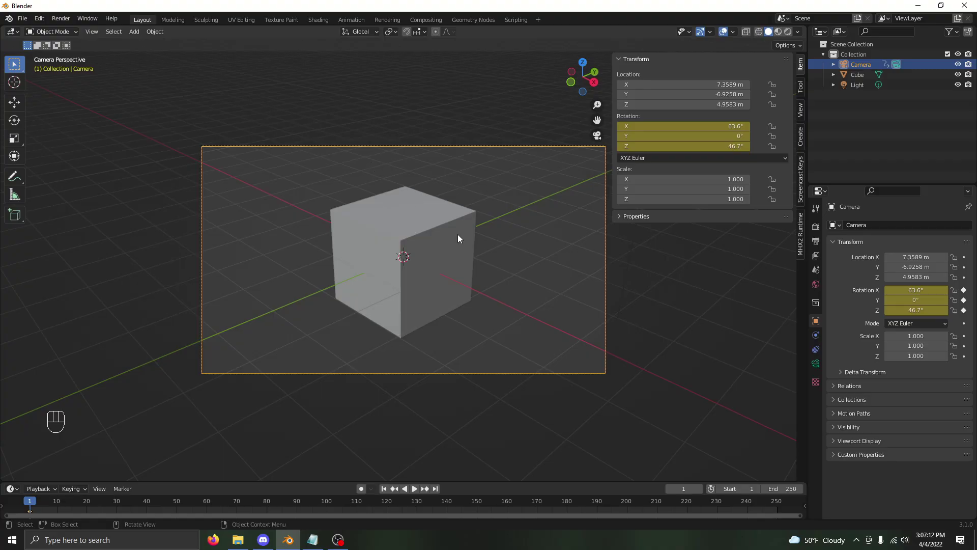
- Enlarge and split the timeline, making the right half a Graph Editor with the camera's Euler Rotation channels expanded
left_click_drag(607, 481, 617, 285)
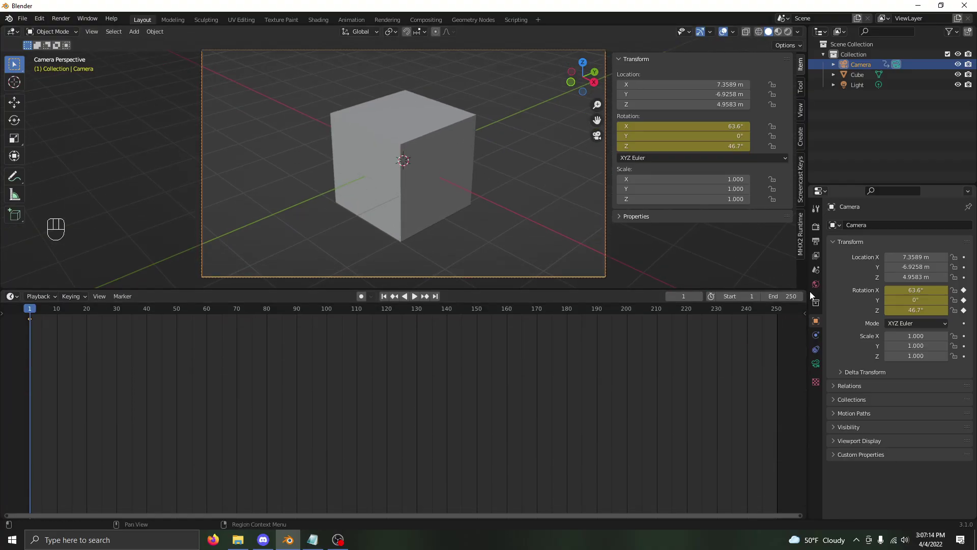
left_click_drag(805, 293, 427, 306)
left_click(437, 296)
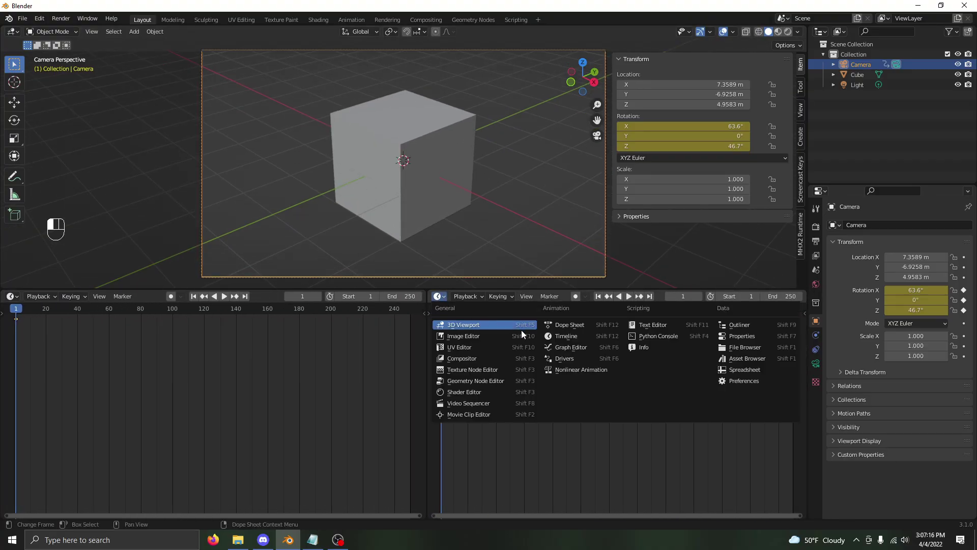
left_click(553, 343)
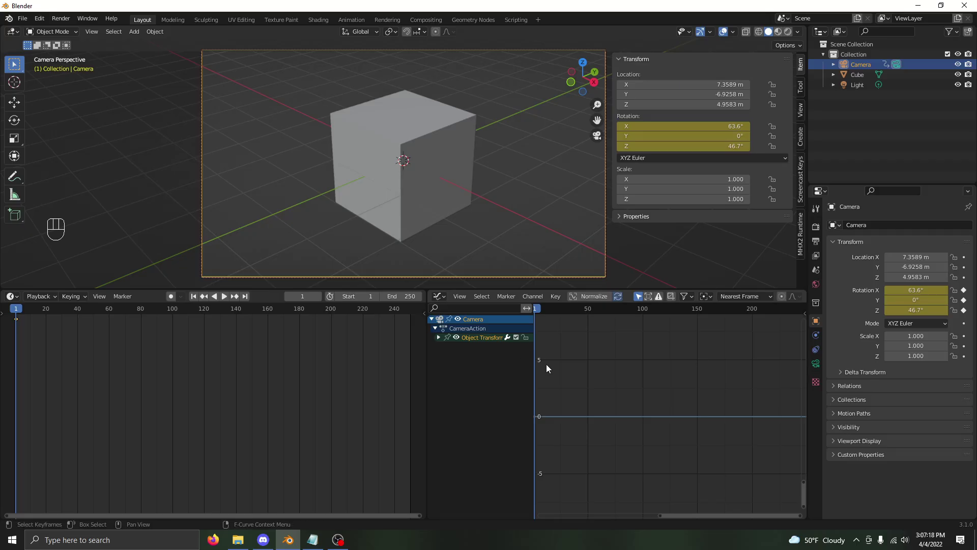
left_click(438, 337)
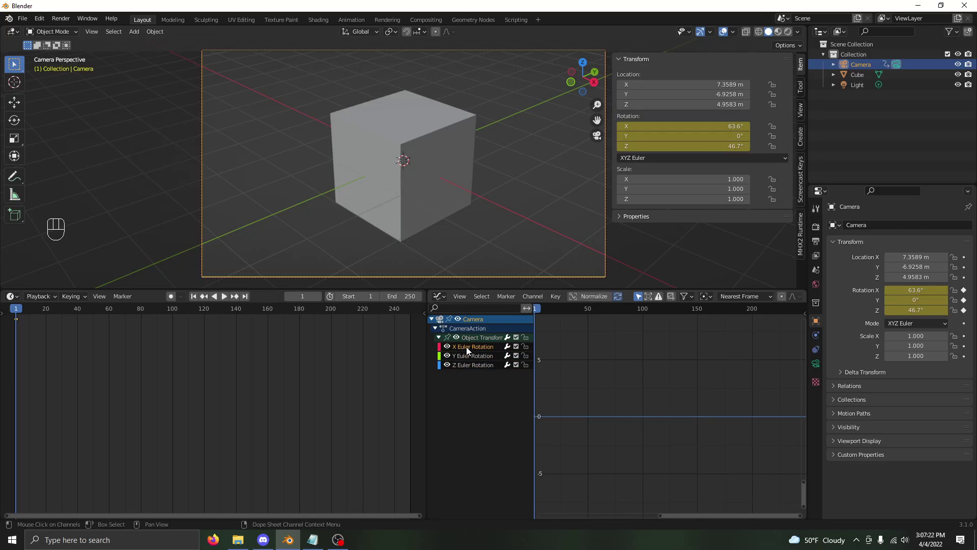
- From the Graph Editor sidebar's Modifiers panel, add a Noise modifier to the X Euler Rotation curve
key("n")
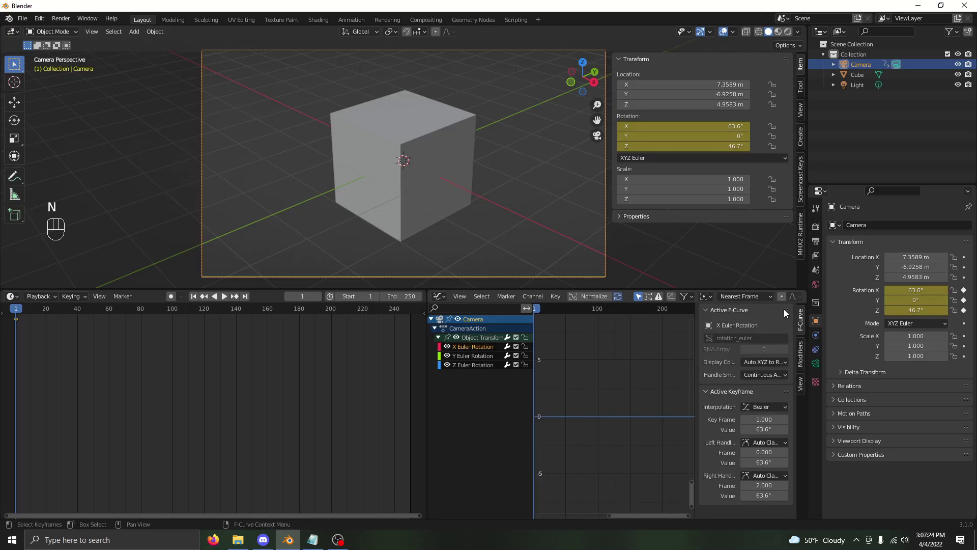
left_click(799, 351)
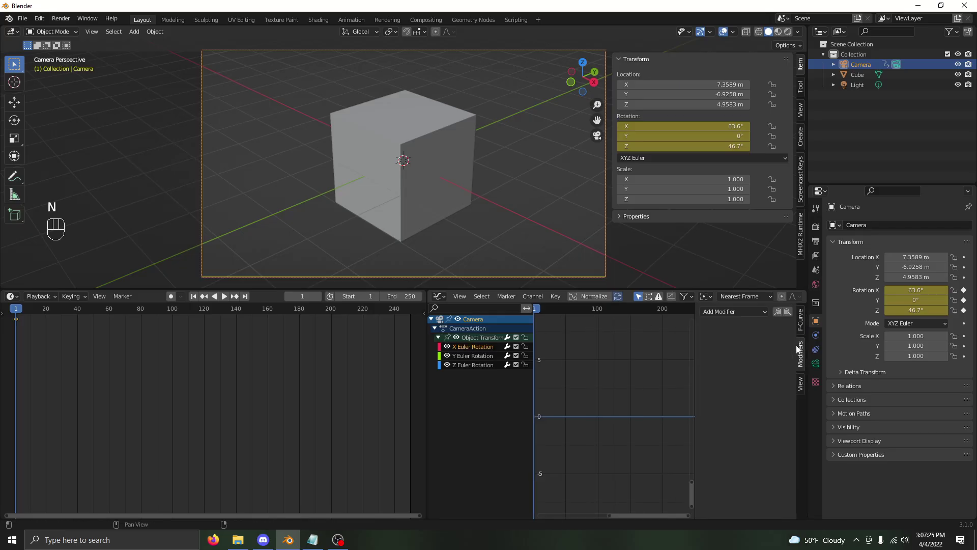
left_click(742, 312)
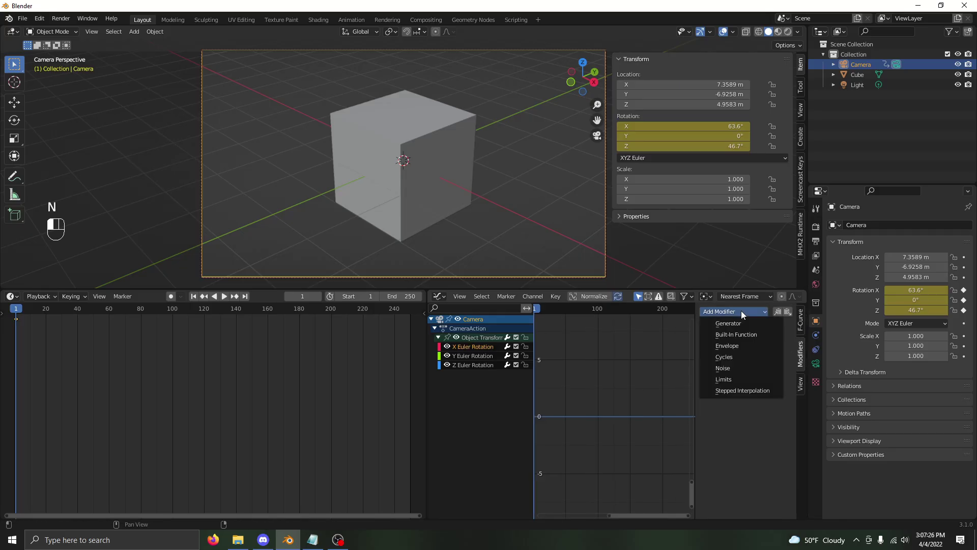
left_click(737, 369)
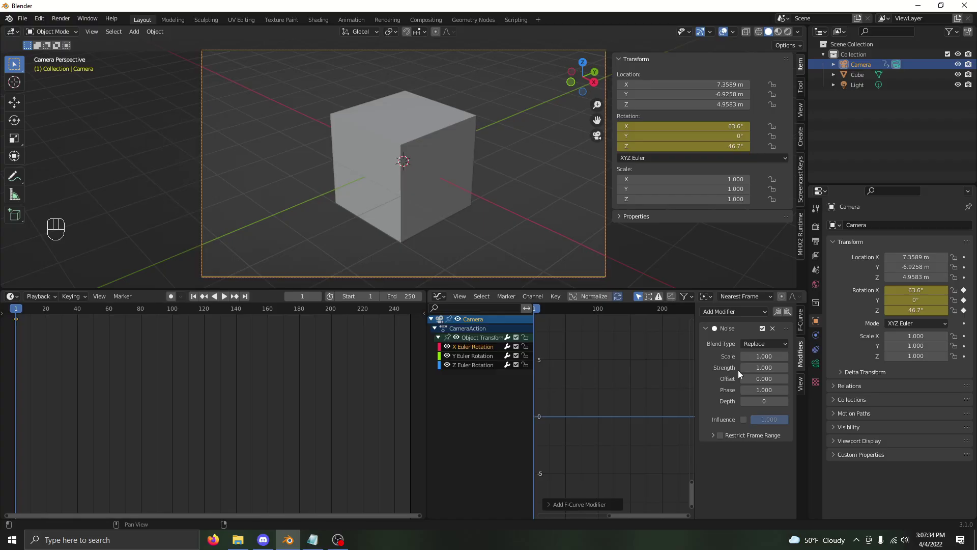
- Preview the shake through the camera and raise the noise Scale to 25 for a slower shake
key("space")
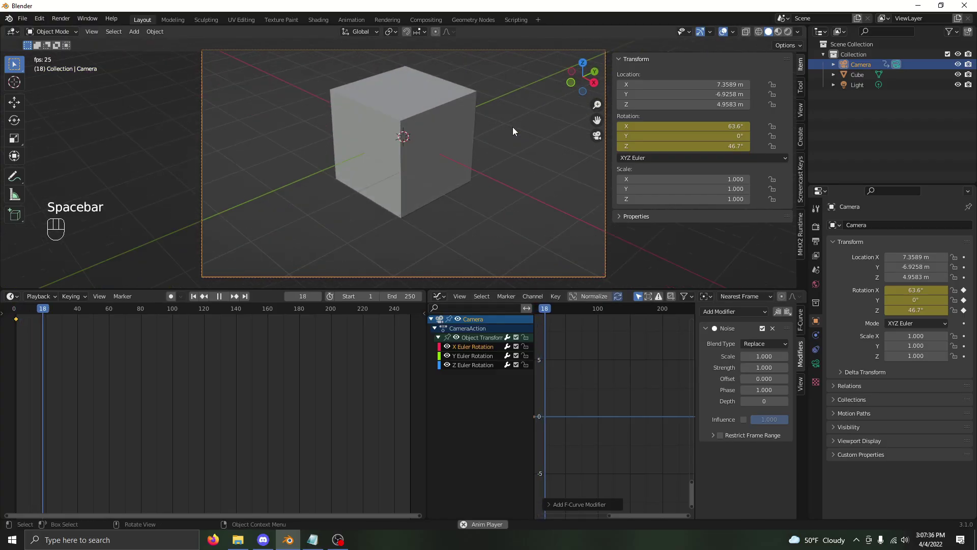
key("KP_0")
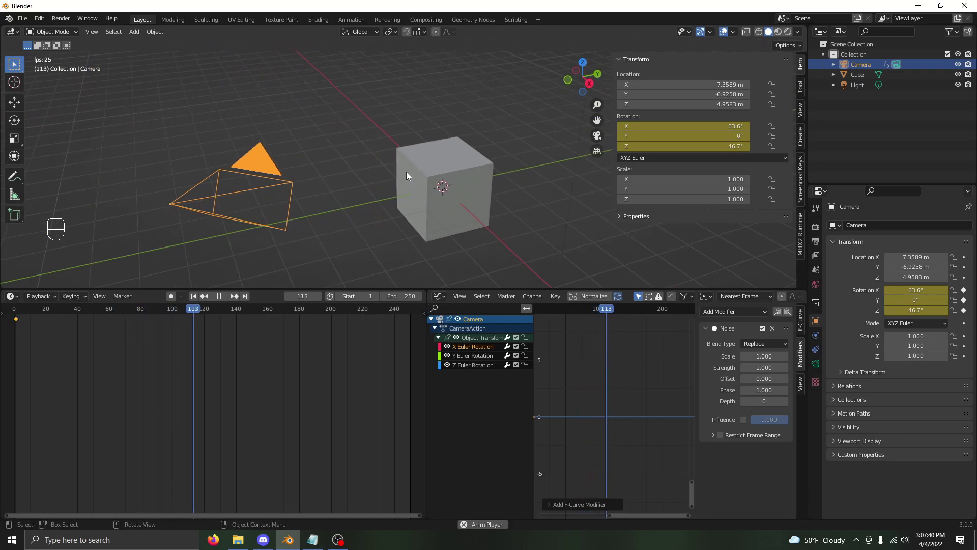
key("KP_0")
key("space")
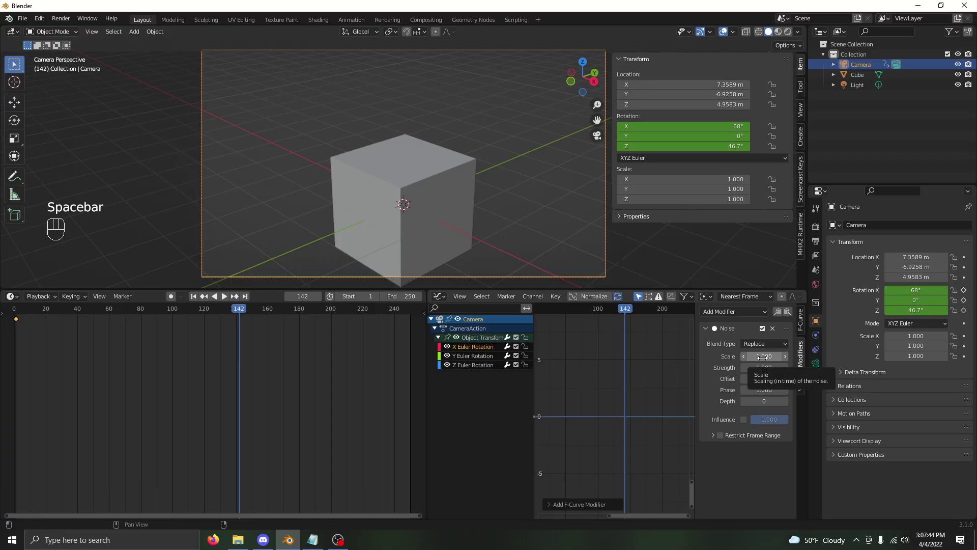
left_click_drag(765, 356, 832, 356)
key("Return")
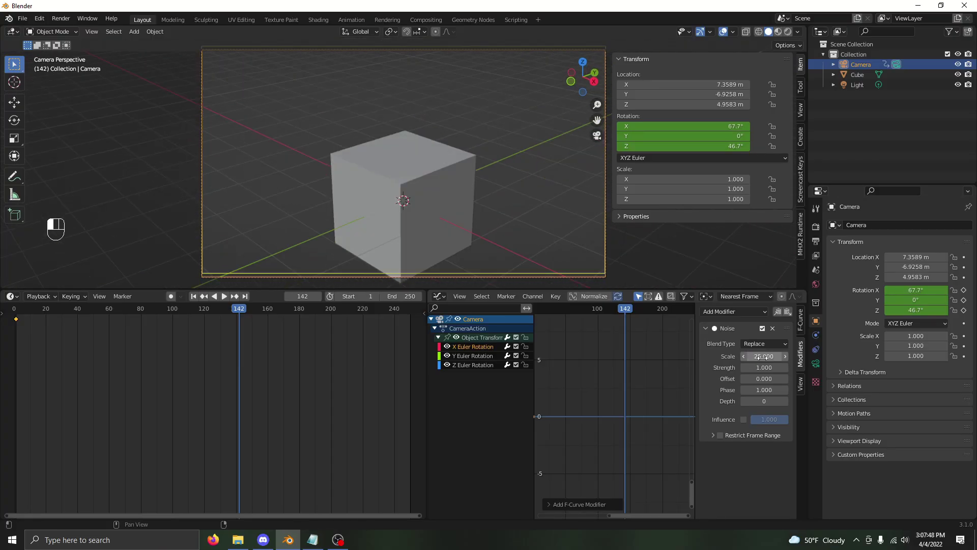
key("space")
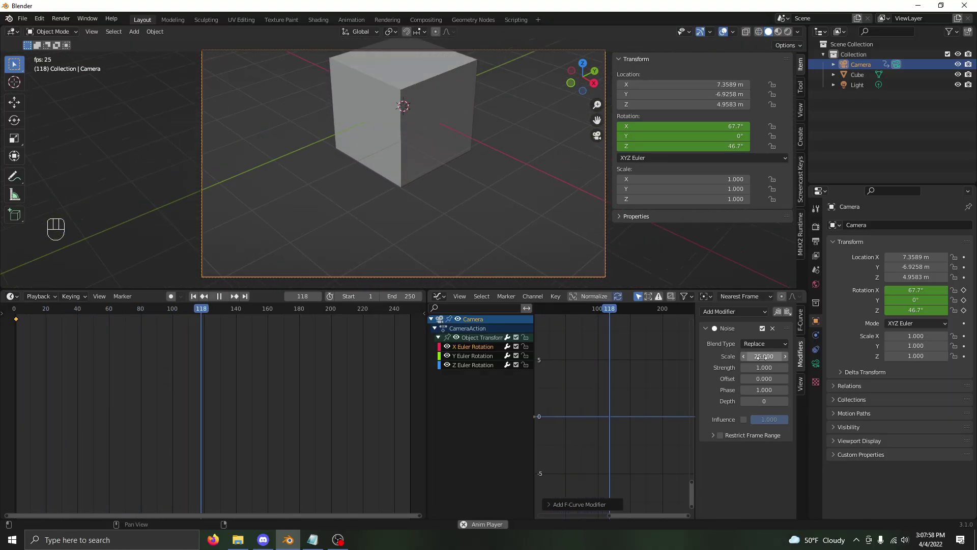
key("space")
- Set the noise Strength to 0.2 and Depth to 5, previewing the subtler shake
left_click(763, 367)
type("0")
key("Return")
left_click(786, 370)
left_click(785, 370)
key("space")
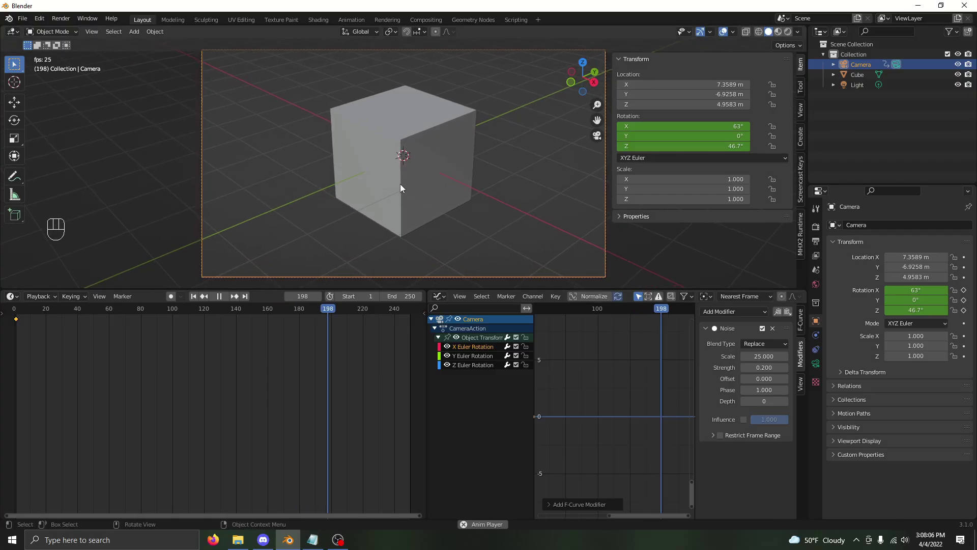
key("space")
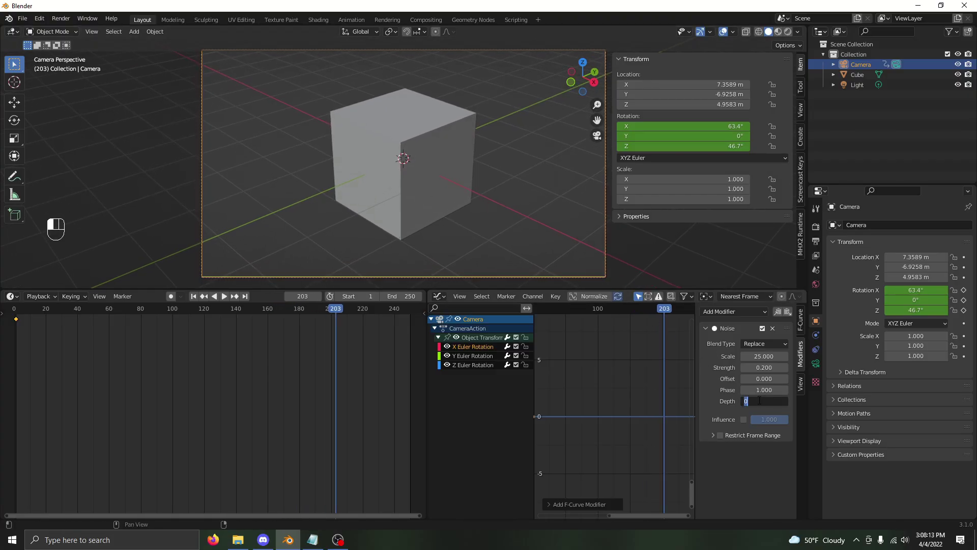
key("Return")
key("space")
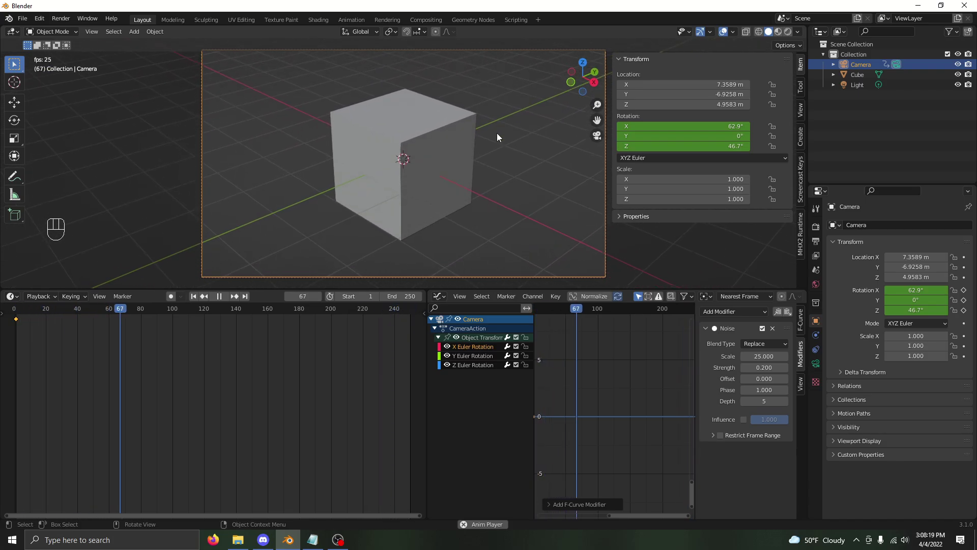
- Paste the Noise modifier onto the Y and Z Euler Rotation curves and play back
key("space")
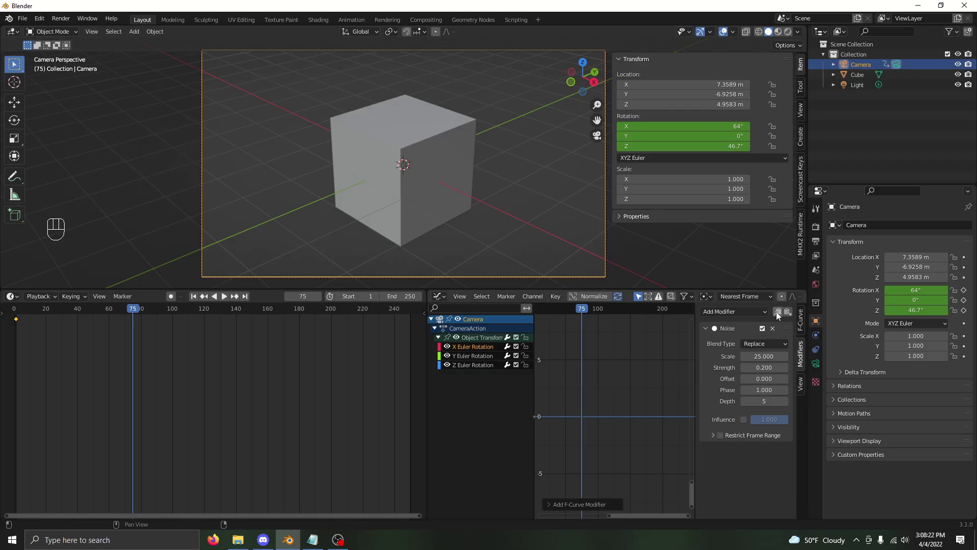
left_click(475, 352)
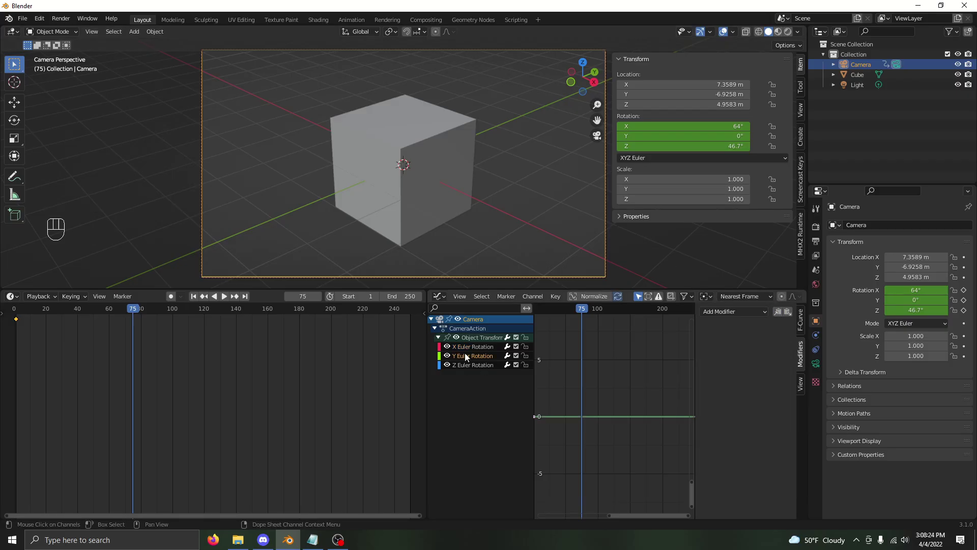
left_click(787, 311)
left_click(476, 365)
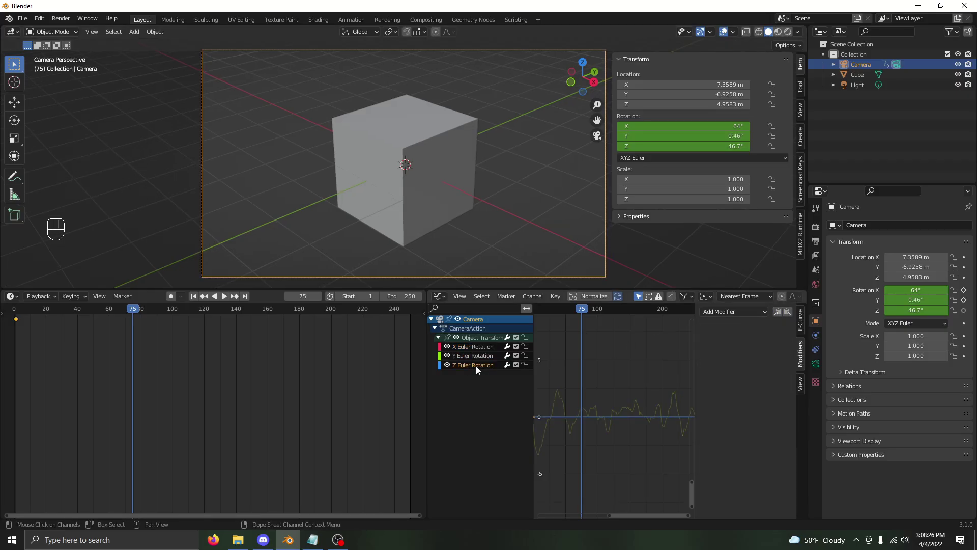
left_click(785, 312)
key("space")
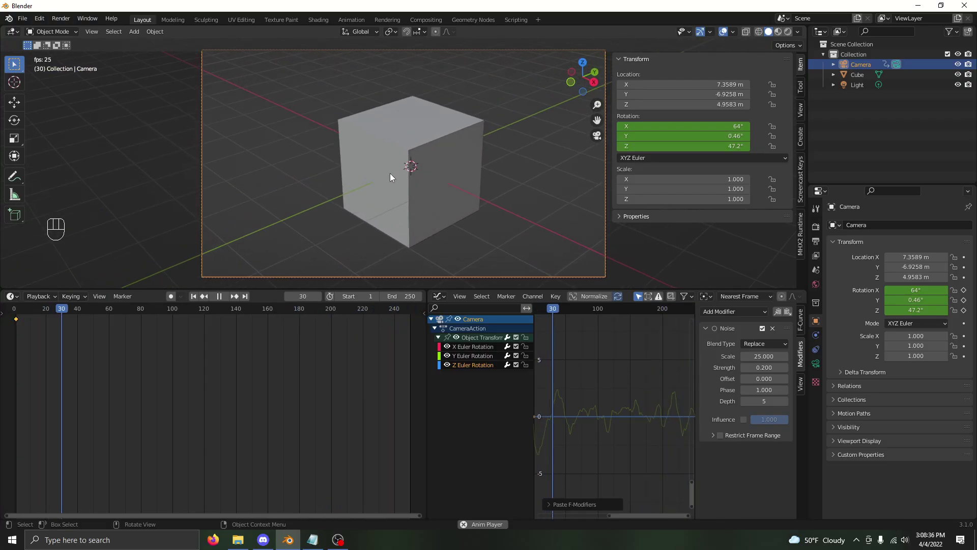
- Set the Noise Phase to 40 on the Y rotation curve and 80 on the Z rotation curve
key("space")
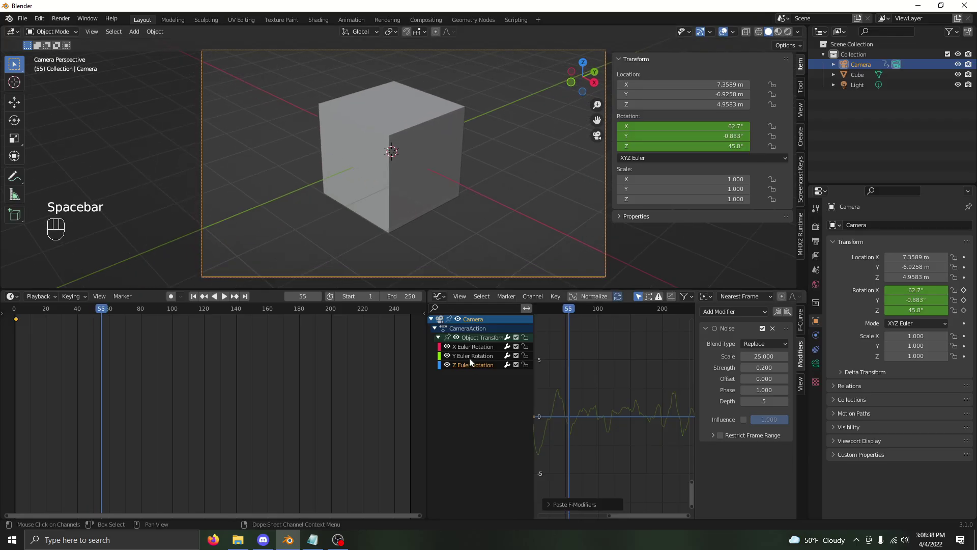
left_click(469, 356)
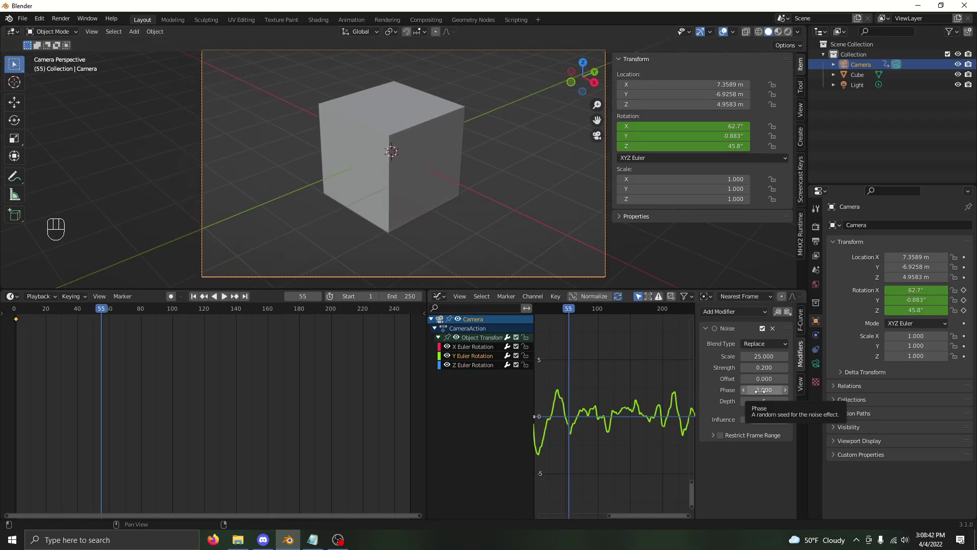
left_click_drag(760, 390, 840, 391)
type("40")
key("Return")
left_click(553, 375)
key("Return")
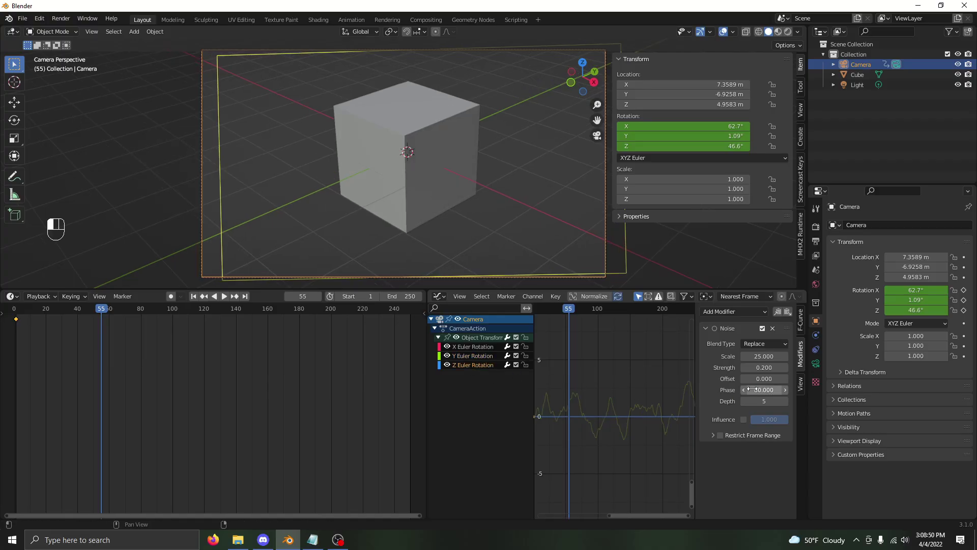
left_click(518, 191)
- Play the animation from frame 1 through the camera to compare the shake with location noise added
key("space")
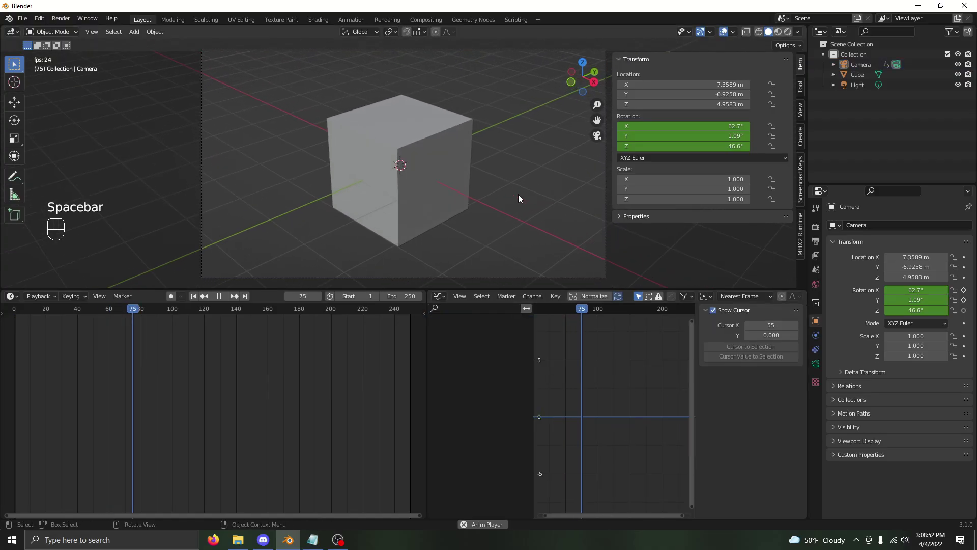
mouse_move(518, 194)
middle_mouse_down()
mouse_move(463, 148)
mouse_move(466, 191)
mouse_move(398, 185)
mouse_move(433, 192)
mouse_move(247, 139)
middle_mouse_up()
key("KP_0")
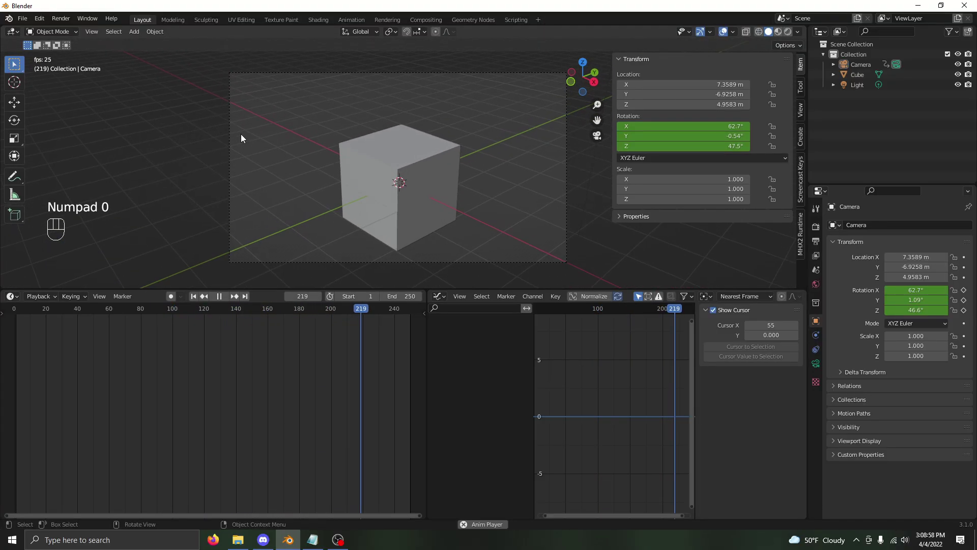
key("space")
key("shift+Left")
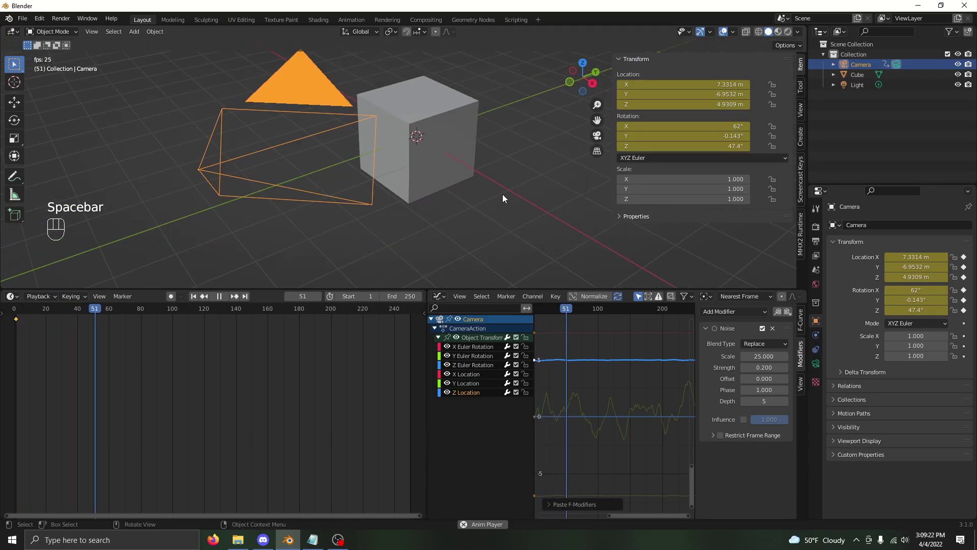
key("space")
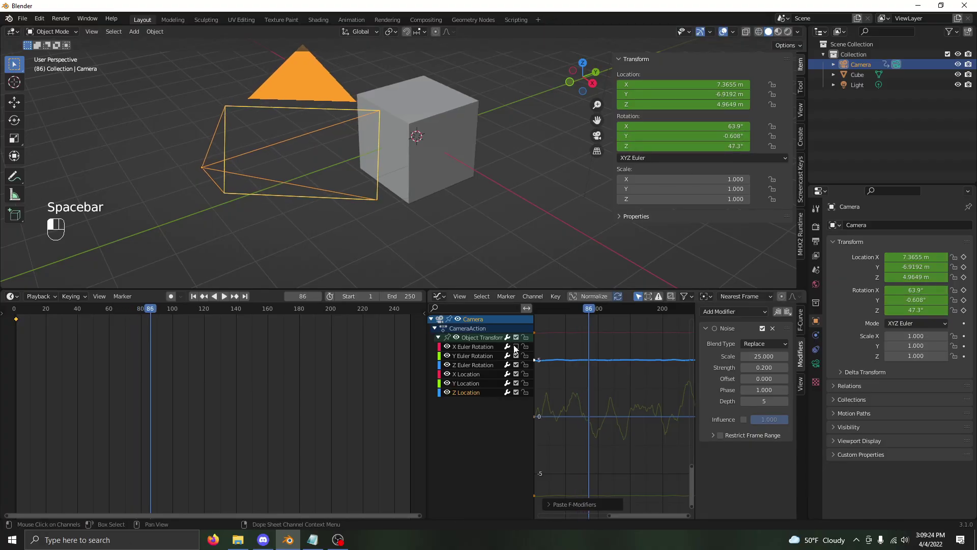
key("space")
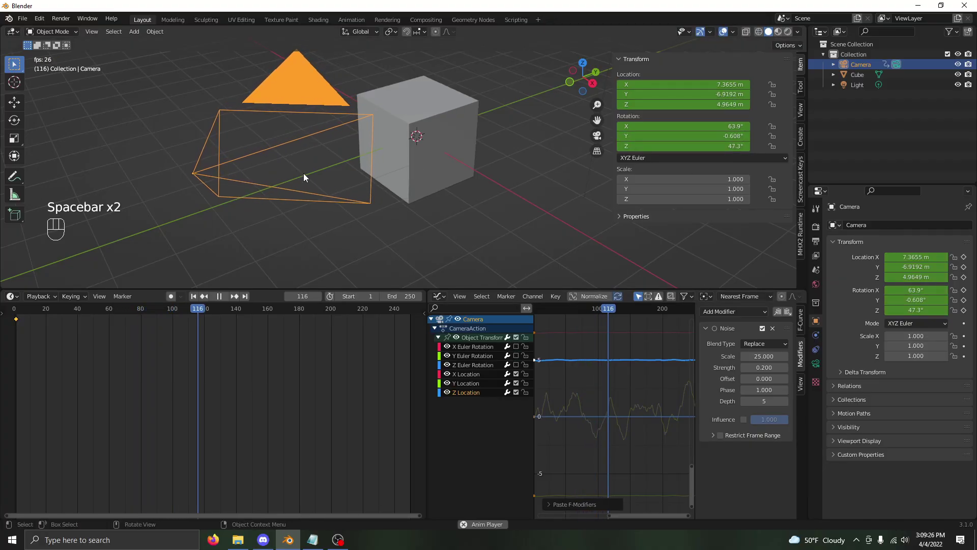
- Re-enable the X, Y and Z rotation channels and replay through the camera from the start
key("space")
left_click(517, 346)
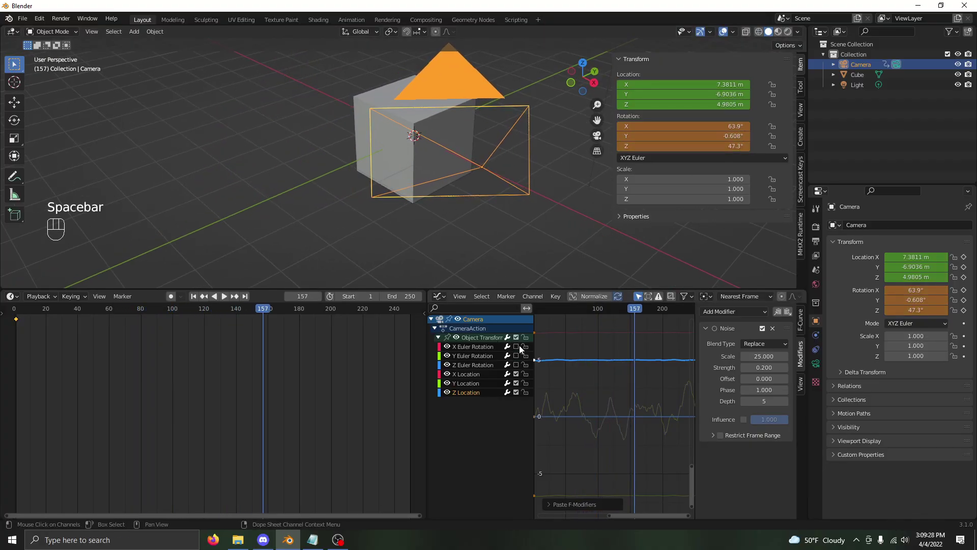
left_click(516, 355)
left_click(517, 364)
key("space")
key("KP_0")
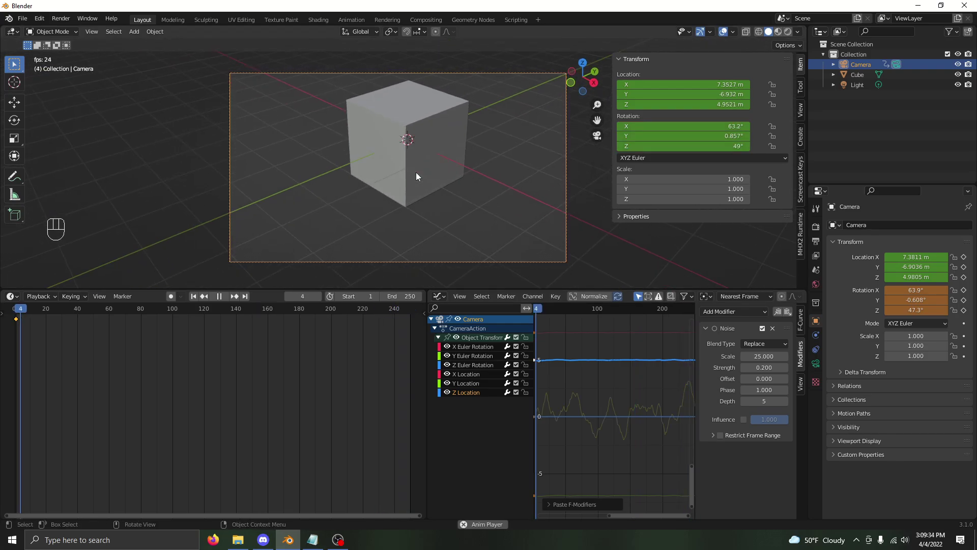
key("space")
key("shift+Left")
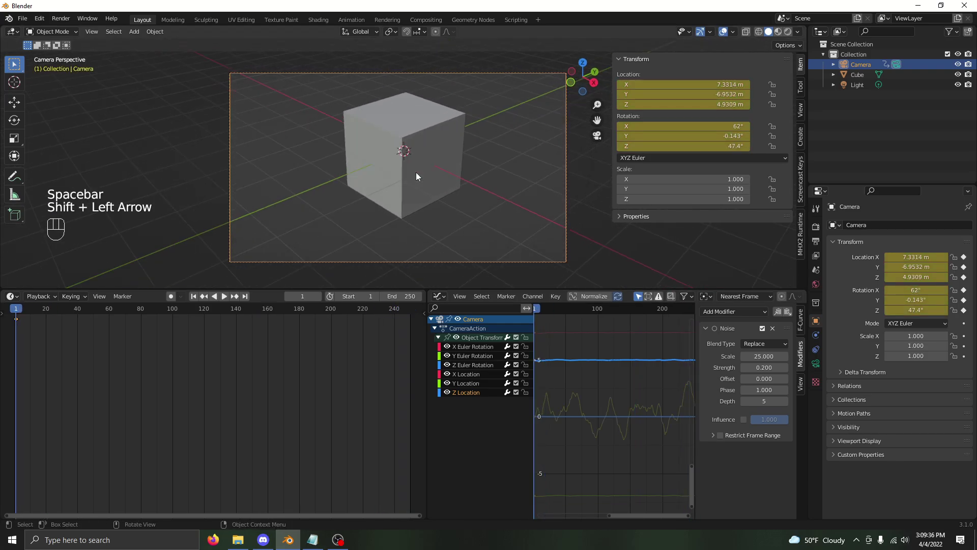
- At frame 80, move the camera up and to the right and keyframe its location
mouse_move(413, 154)
middle_mouse_down()
mouse_move(399, 160)
mouse_move(407, 157)
middle_mouse_up()
left_click_drag(92, 311, 141, 310)
key("g")
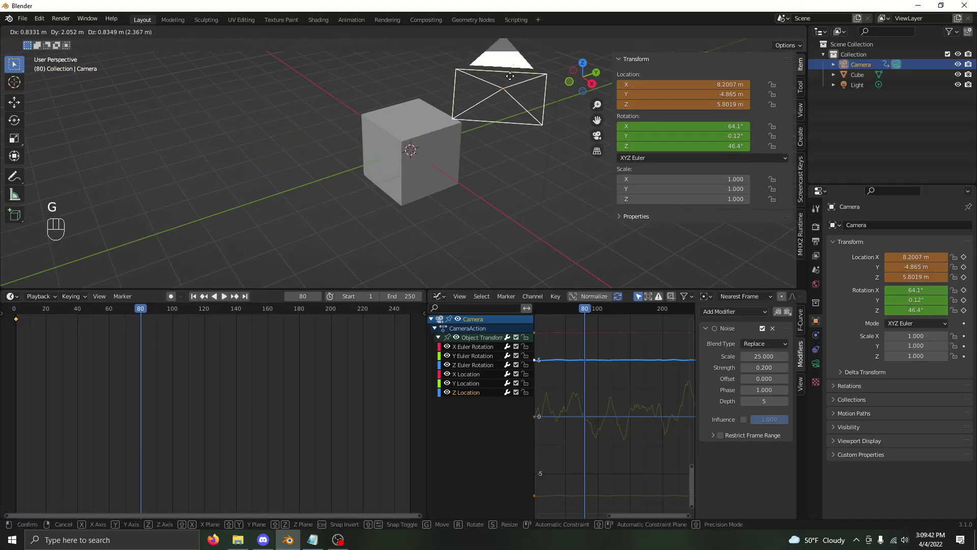
left_click(486, 87)
right_click(682, 84)
left_click(656, 96)
middle_click_drag(447, 117, 422, 138, "shift")
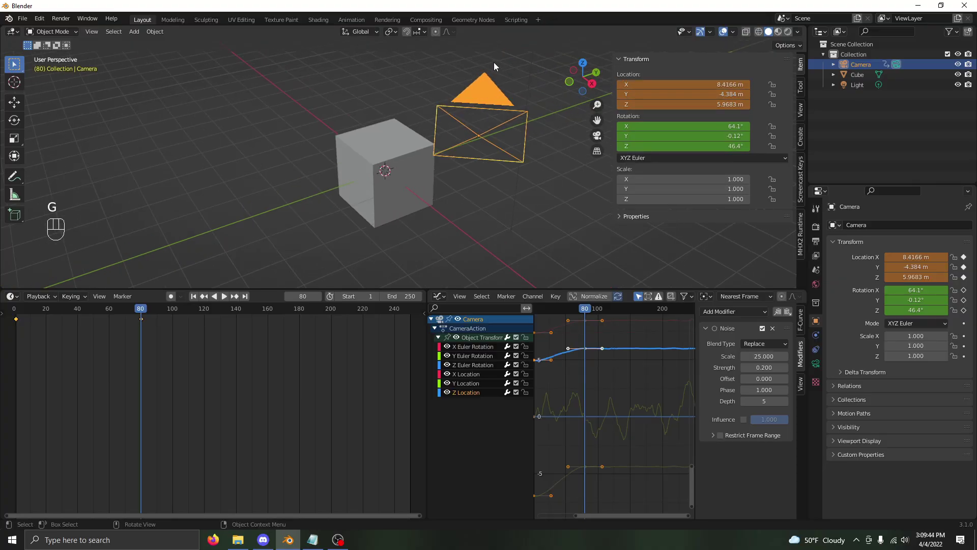
- Rotate the camera about the Z axis and keyframe its rotation at frame 80
key("r")
key("z")
key("r")
key("r")
key("z")
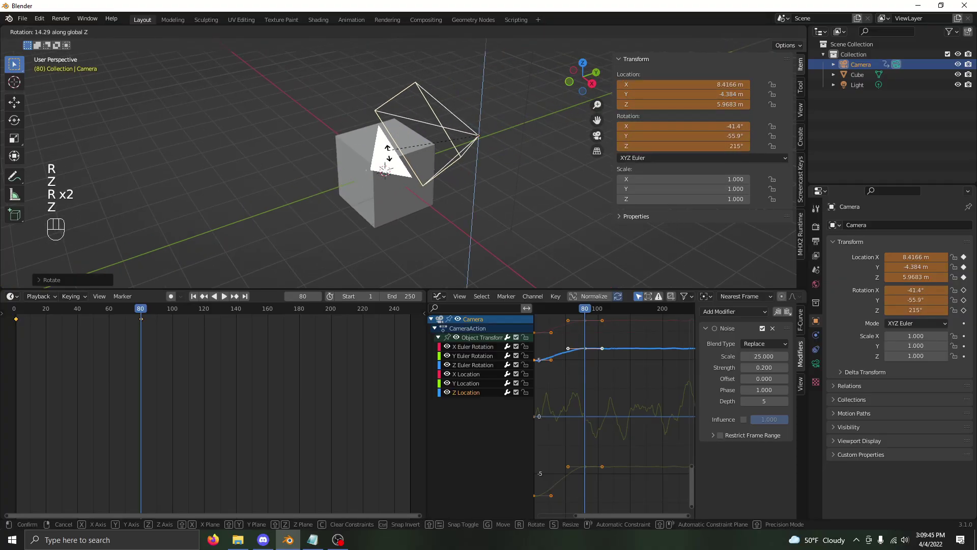
left_click(458, 153)
right_click(631, 136)
left_click(611, 118)
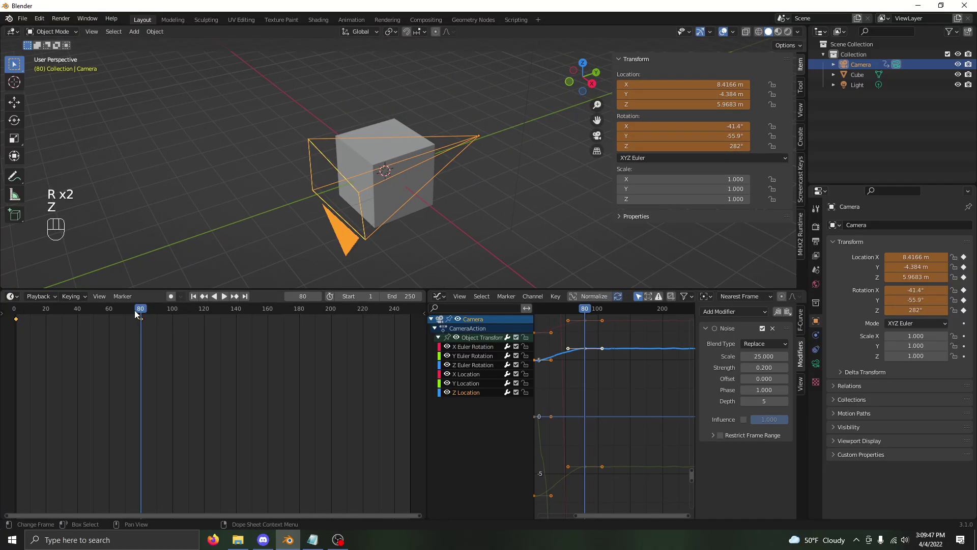
- Play the animation from frame 1 through the camera to check it travels while shaking
left_click(17, 316)
key("space")
key("space")
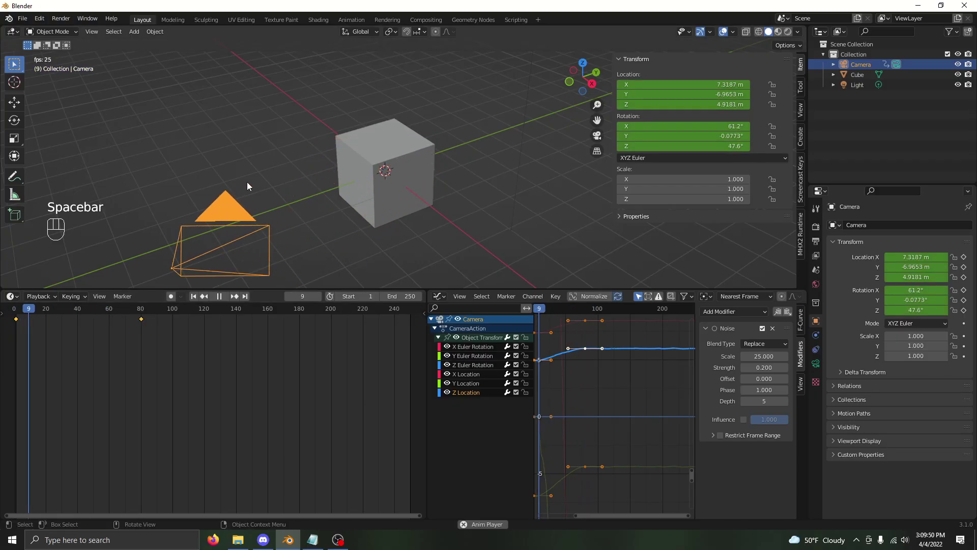
key("KP_0")
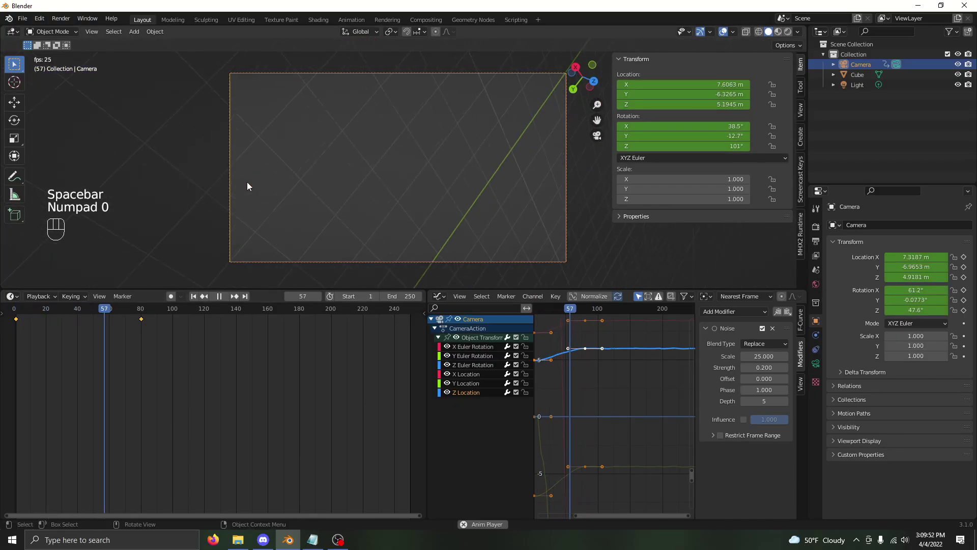
key("space")
key("shift+Left")
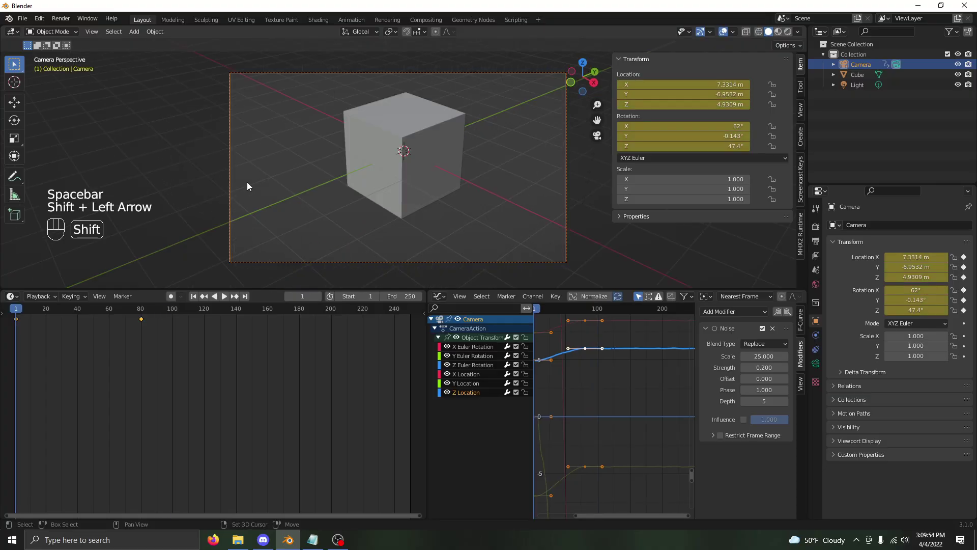
key("space")
key("space")
key("shift+Left")
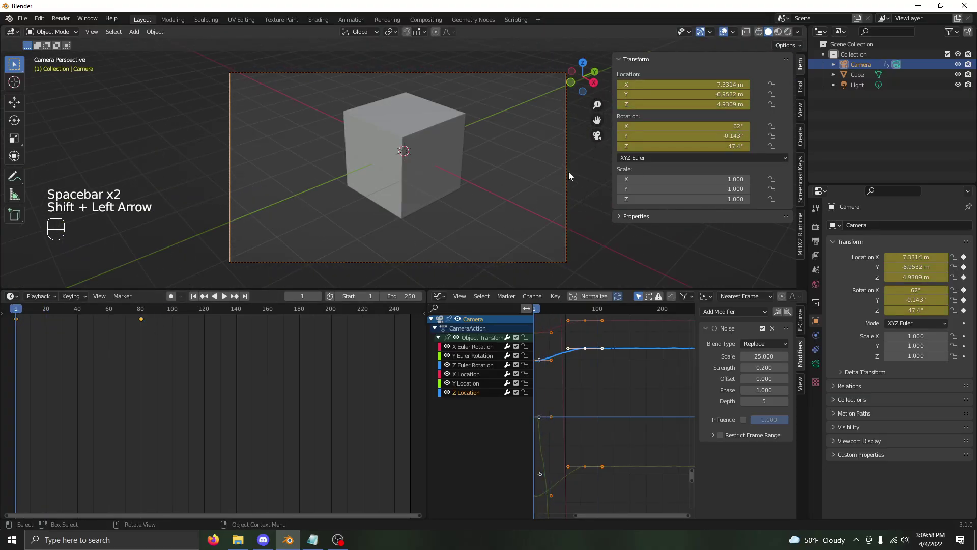
key("KP_0")
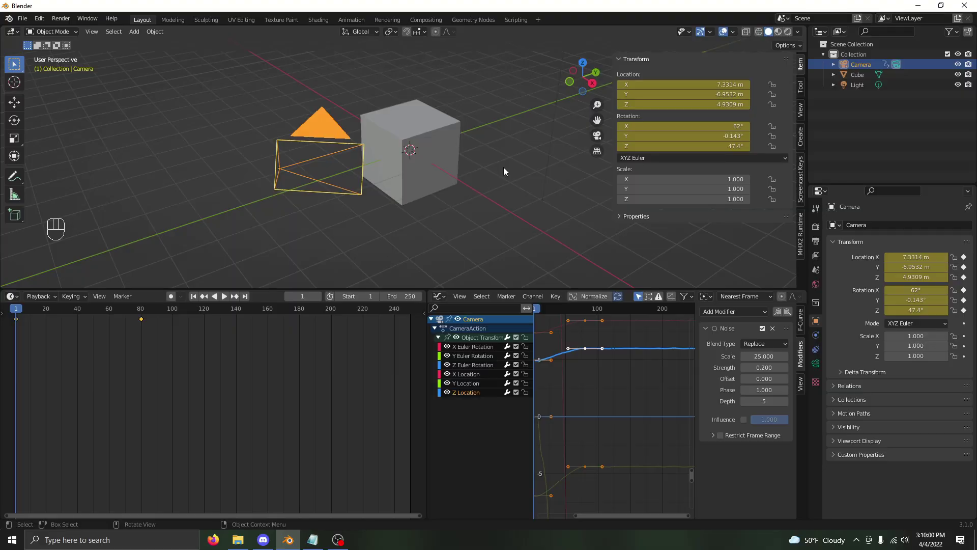